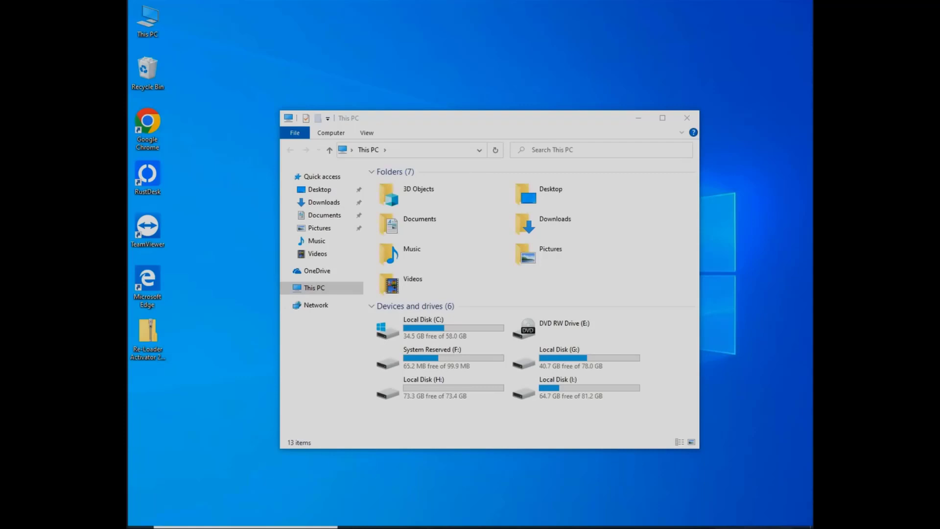
Open Disk Management in the Computer Management console for This PC
right_click(147, 18)
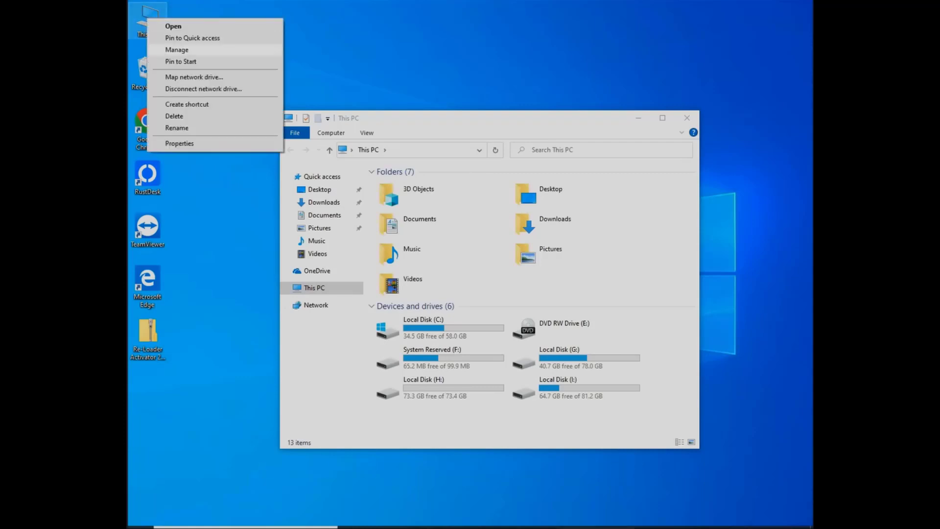
left_click(177, 49)
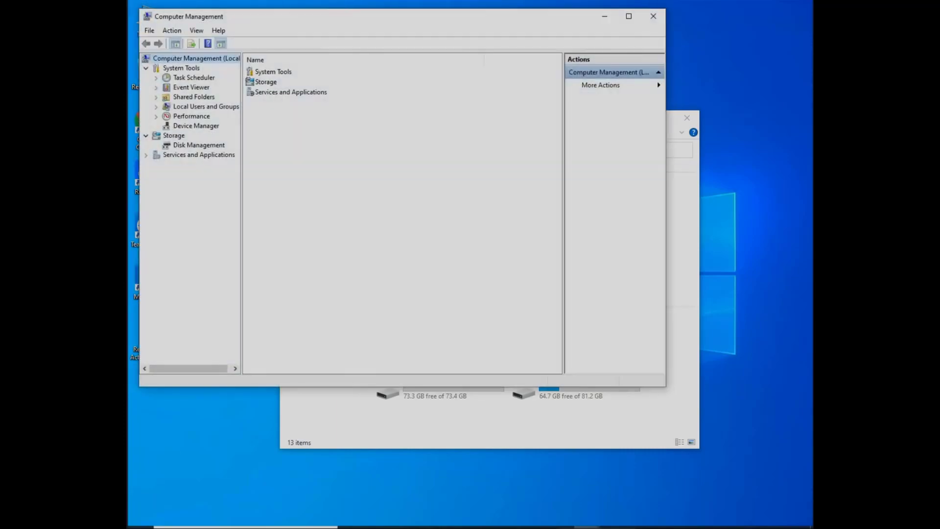
left_click(199, 146)
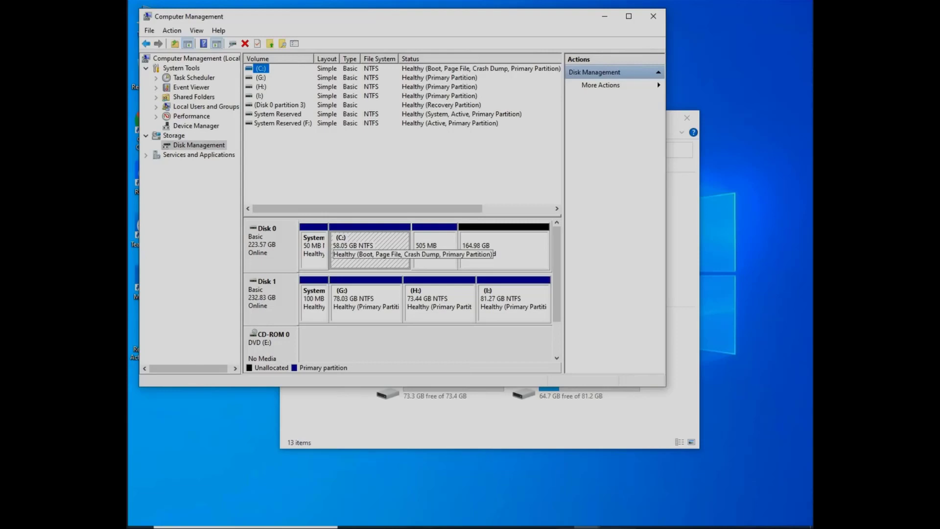
Check whether C: on Disk 0 can be extended, select the disk's unallocated space, and close Computer Management
right_click(364, 248)
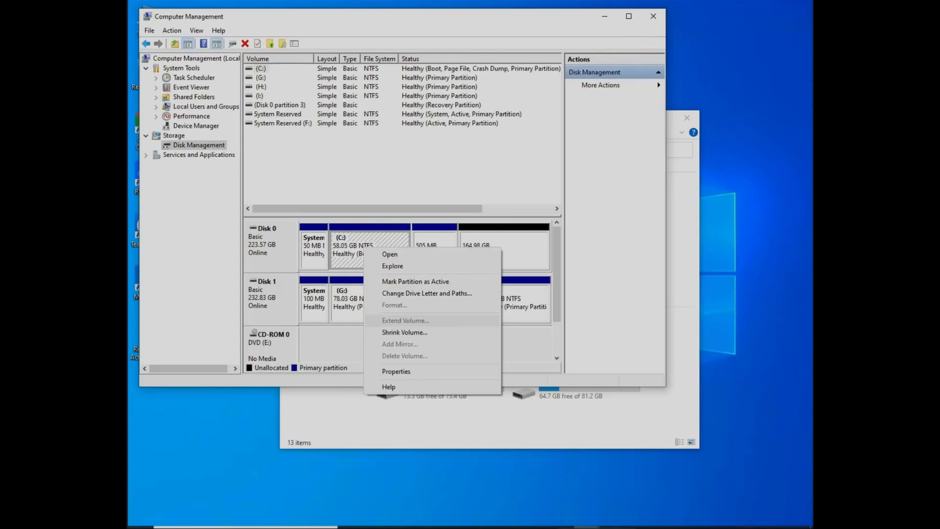
key("Escape")
left_click(504, 250)
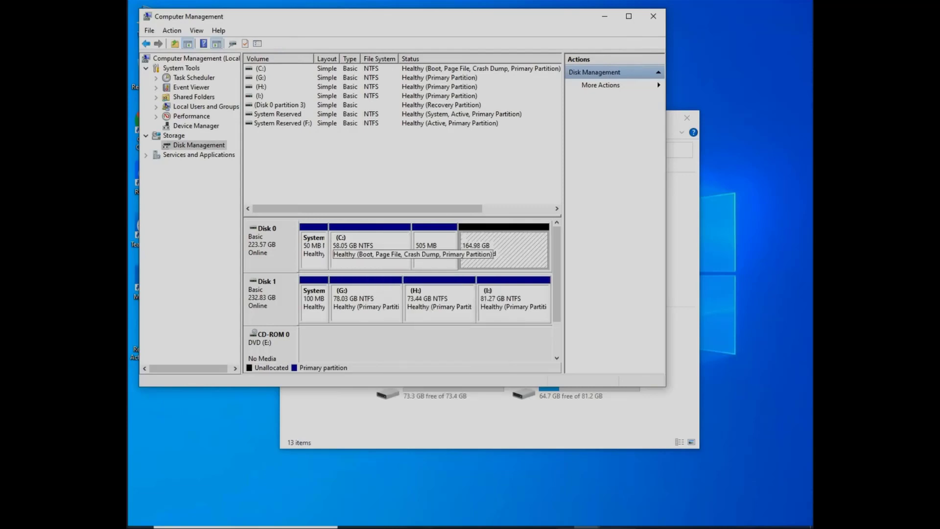
key("alt+F4")
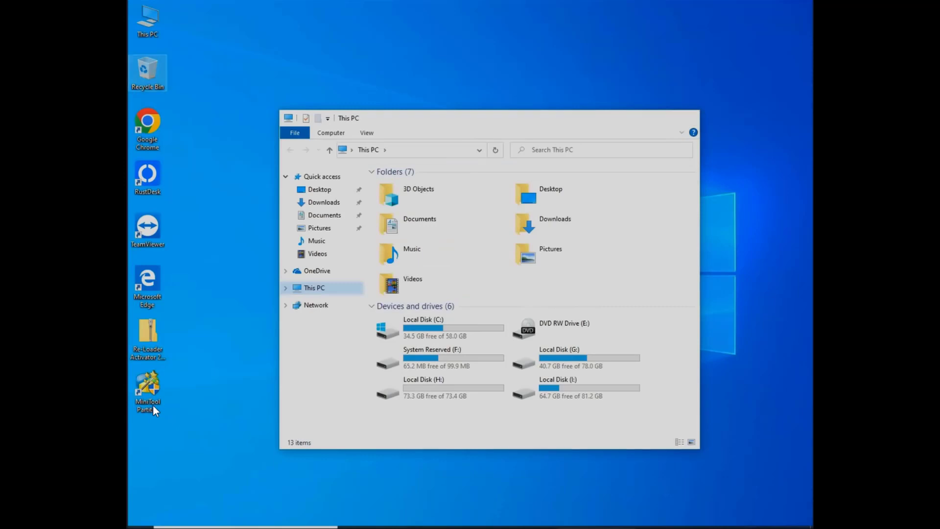
Launch MiniTool Partition Wizard and allow it to make changes to the device
double_click(148, 409)
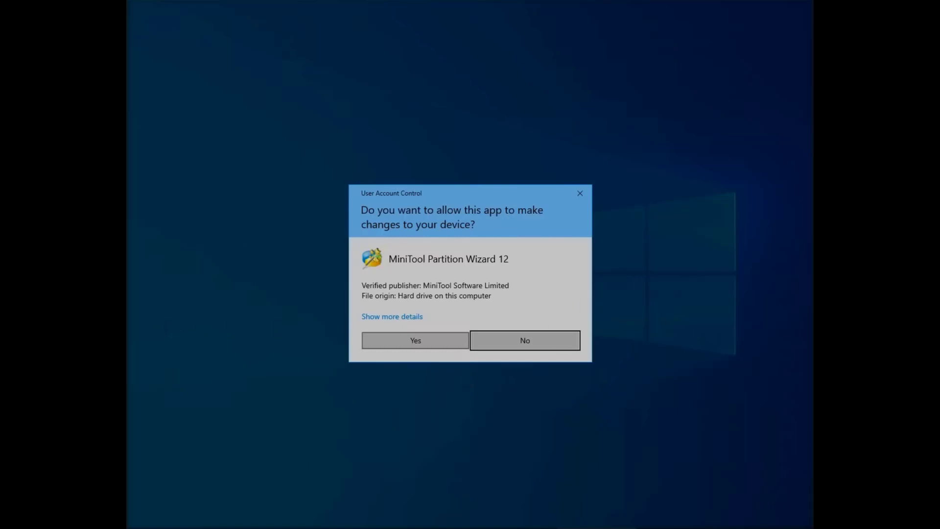
left_click(415, 340)
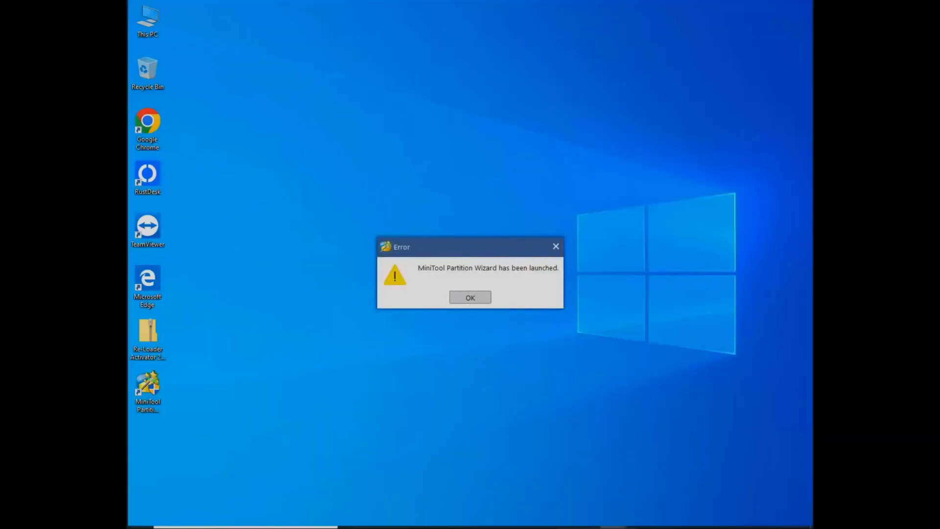
key("Return")
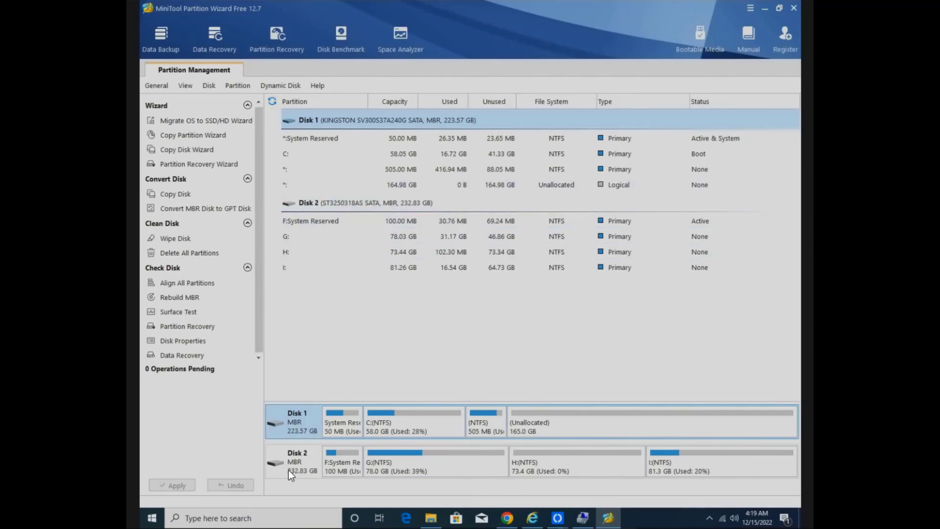
Select the C: partition on Disk 1 and view the operations available for it
key("Down")
key("Down")
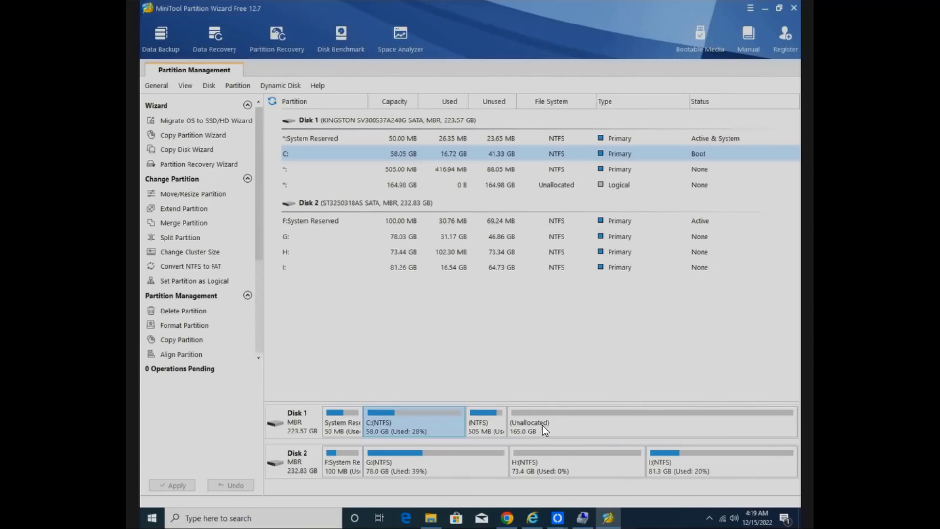
key("shift+F10")
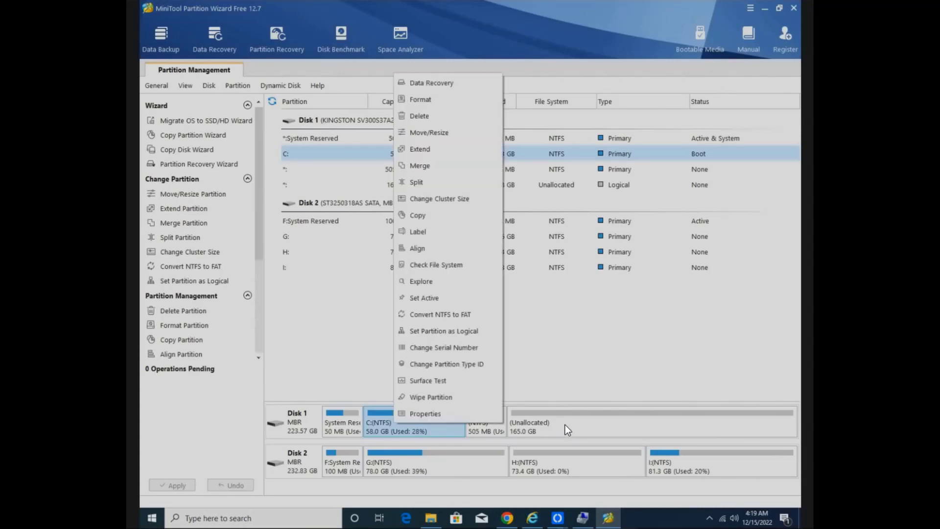
Delete the 505 MB NTFS partition between C: and the unallocated space on Disk 1
right_click(483, 432)
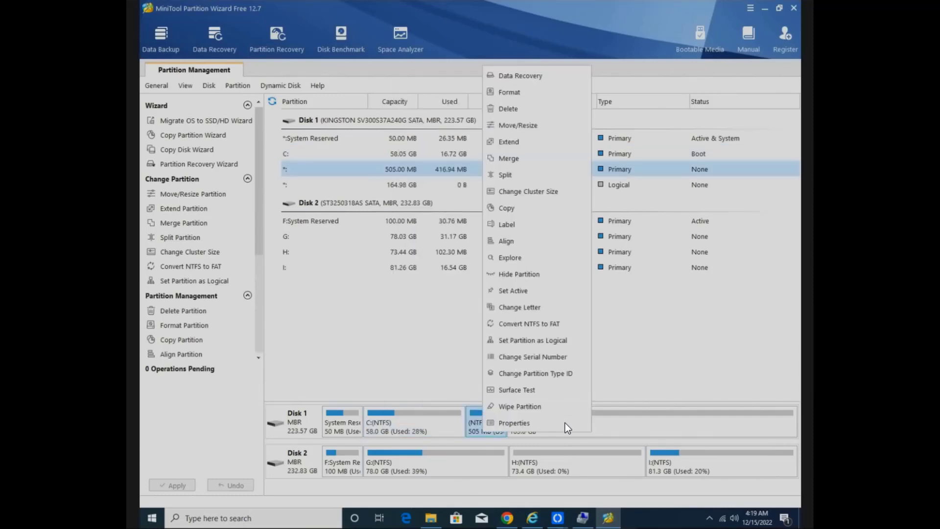
key("Up")
key("Up")
key("Up")
key("Up")
key("Up")
key("Up")
key("Up")
key("Up")
key("Up")
key("Up")
key("Up")
key("Up")
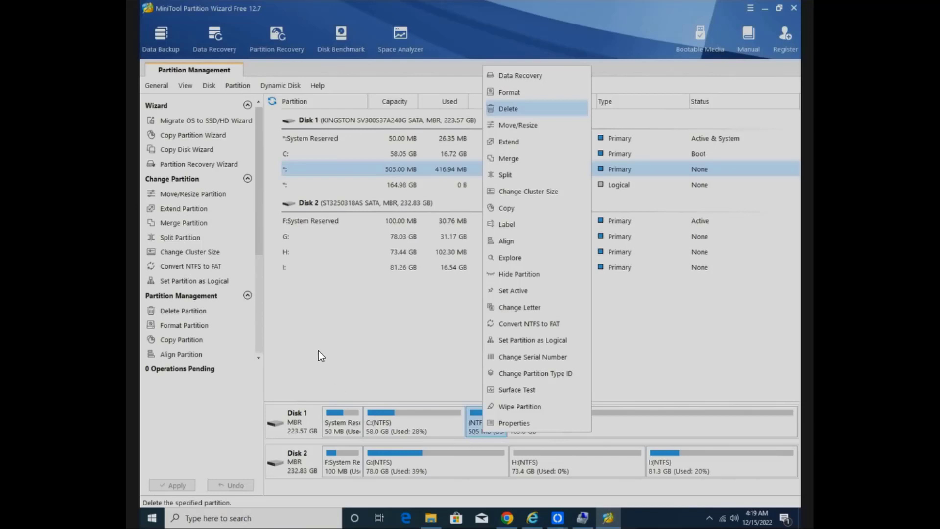
key("Return")
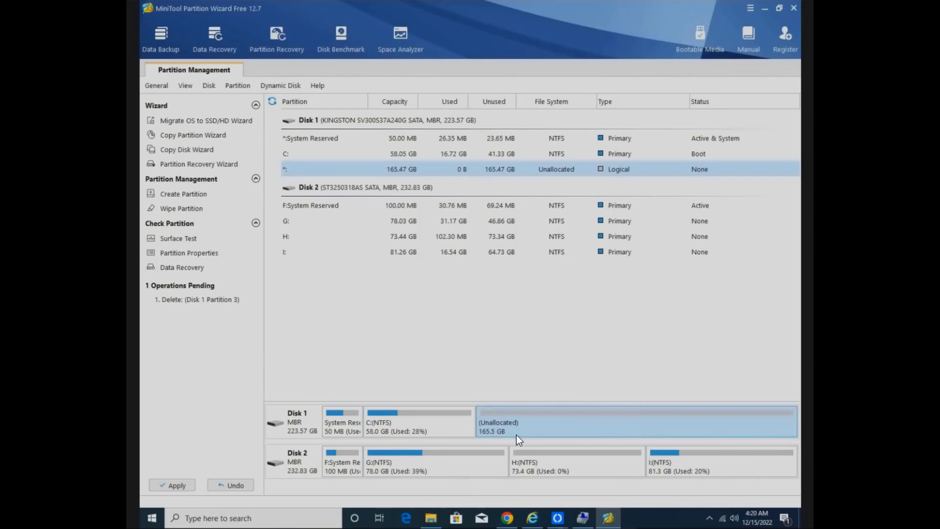
Extend the C: partition on Disk 1 to about 172 GB by taking free space from the unallocated space
right_click(432, 426)
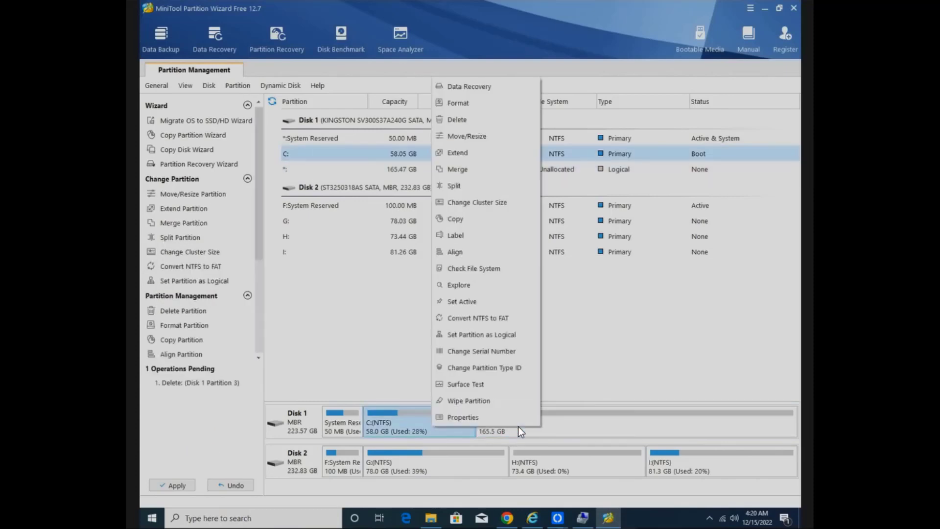
key("Up")
key("Up")
key("Up")
key("Up")
key("Up")
key("Up")
key("Up")
key("Up")
key("Up")
key("Up")
key("Up")
key("Up")
key("Up")
key("Up")
key("Up")
key("Up")
key("Up")
key("Up")
key("Up")
key("Up")
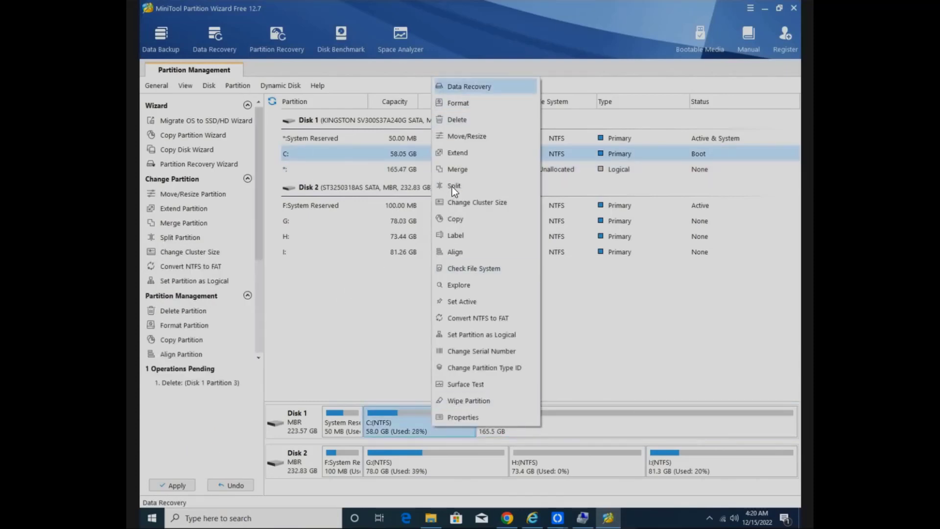
left_click(455, 155)
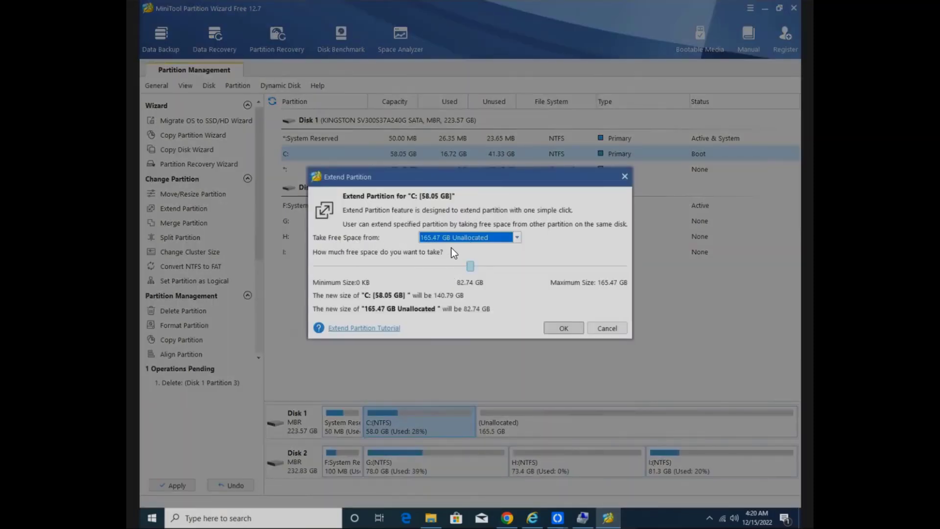
left_click_drag(470, 266, 528, 266)
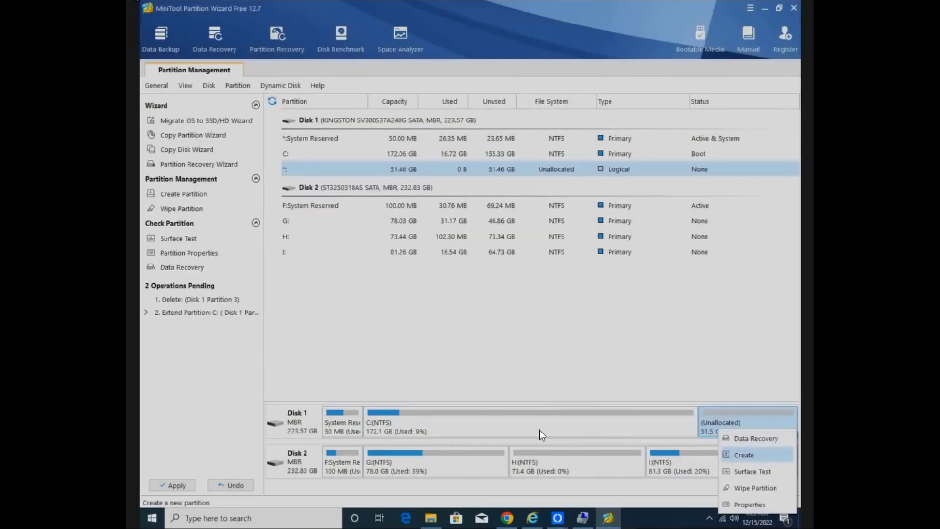
Create a primary NTFS partition labelled D with drive letter D: in the remaining 51.46 GB of unallocated space
key("Return")
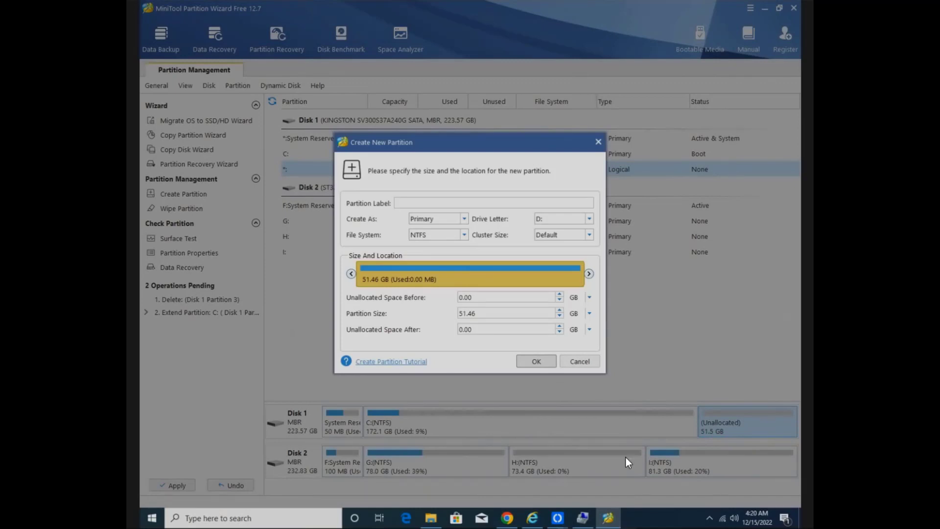
type("D")
key("Return")
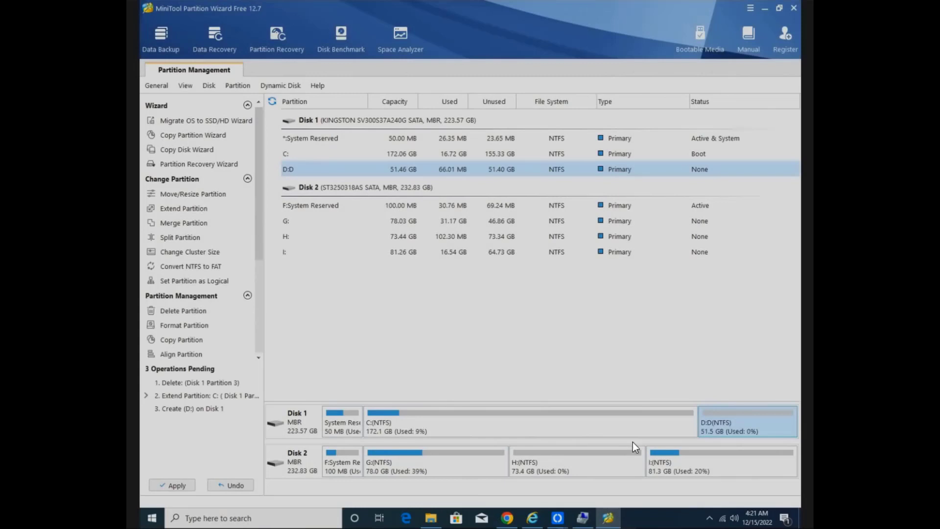
Rework the pending Disk 1 layout to 162.30 GB for C: and 61.22 GB for D:, and apply all pending changes
key("ctrl+z")
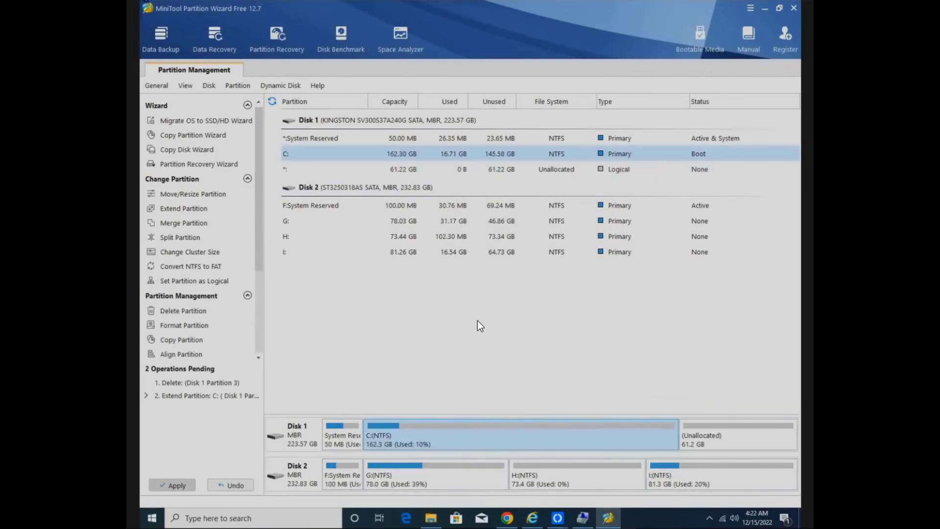
left_click(181, 486)
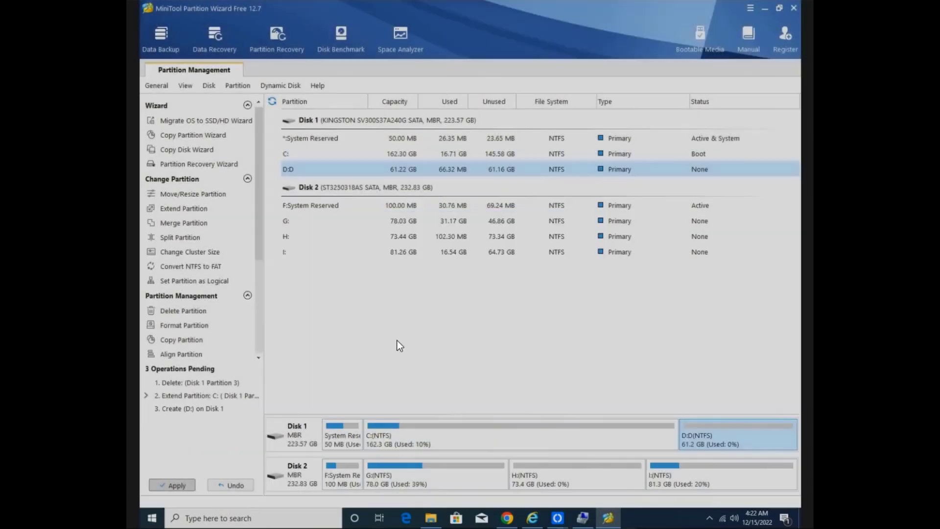
left_click(169, 485)
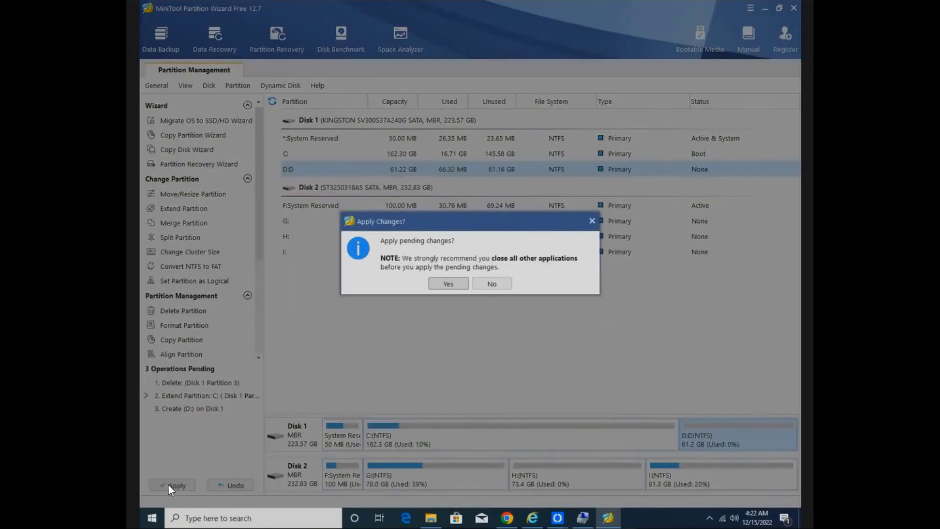
left_click(441, 286)
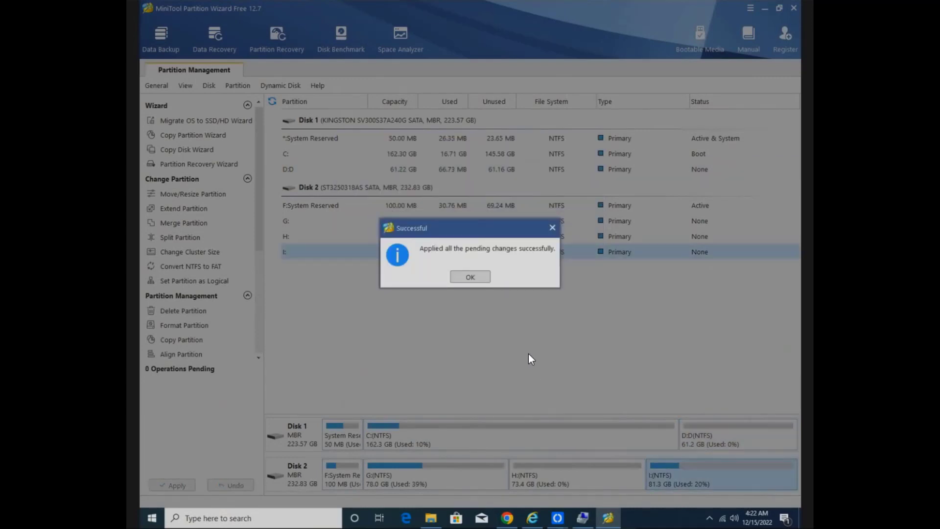
left_click(469, 277)
Quit MiniTool Partition Wizard and switch to Disk Management in Computer Management to check the partitions on Disk 0
key("alt+F4")
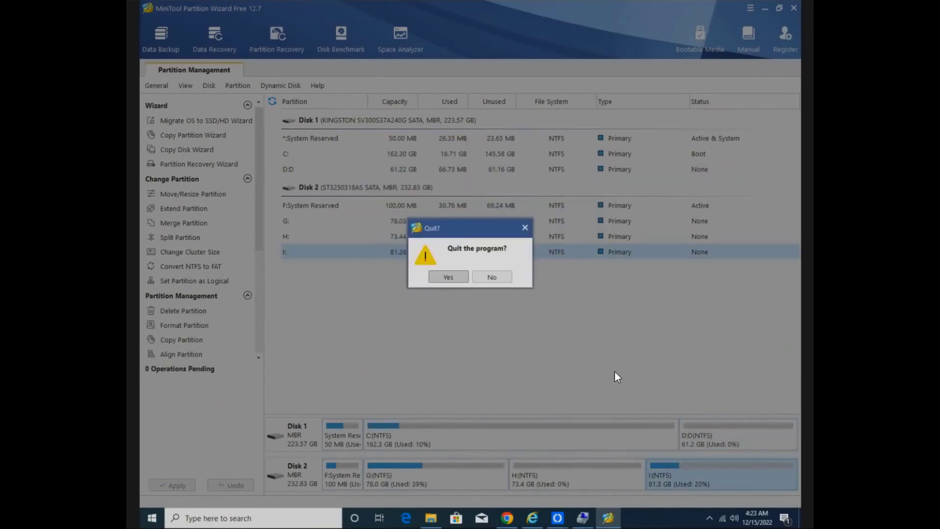
key("Return")
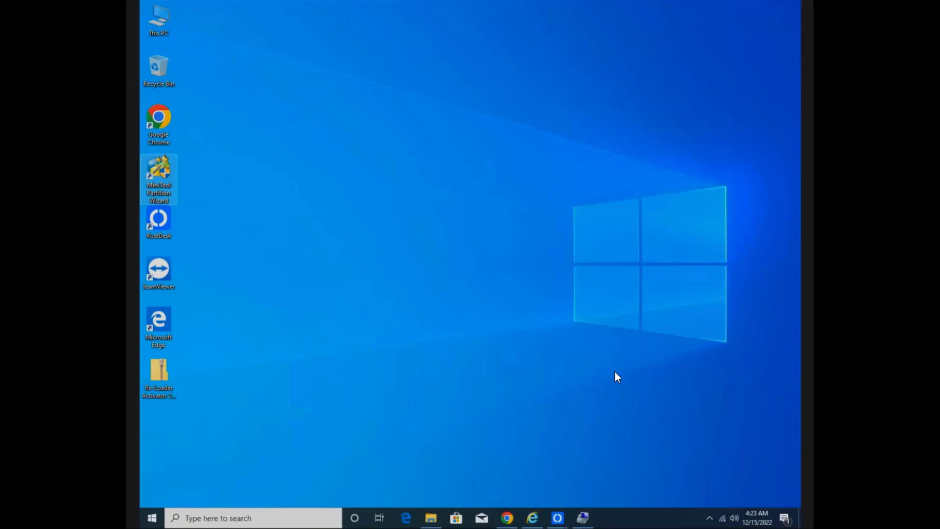
right_click(583, 518)
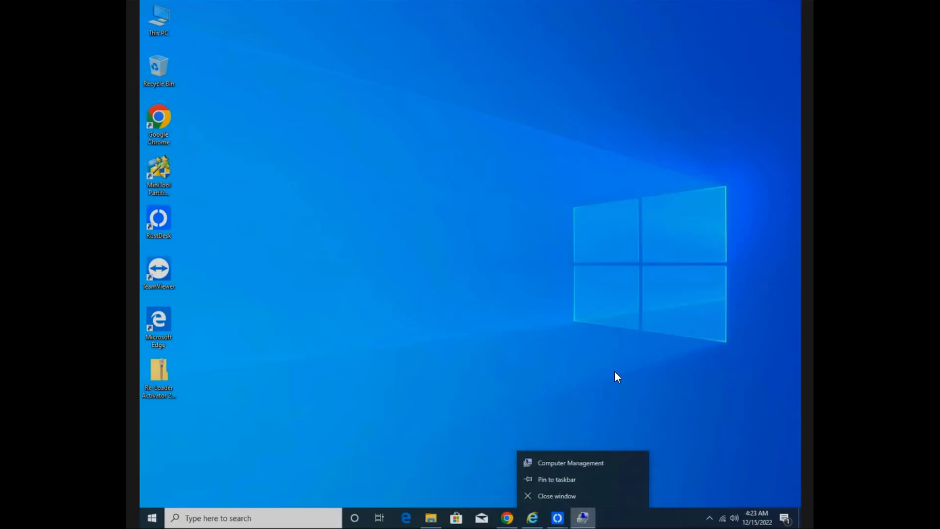
left_click(578, 496)
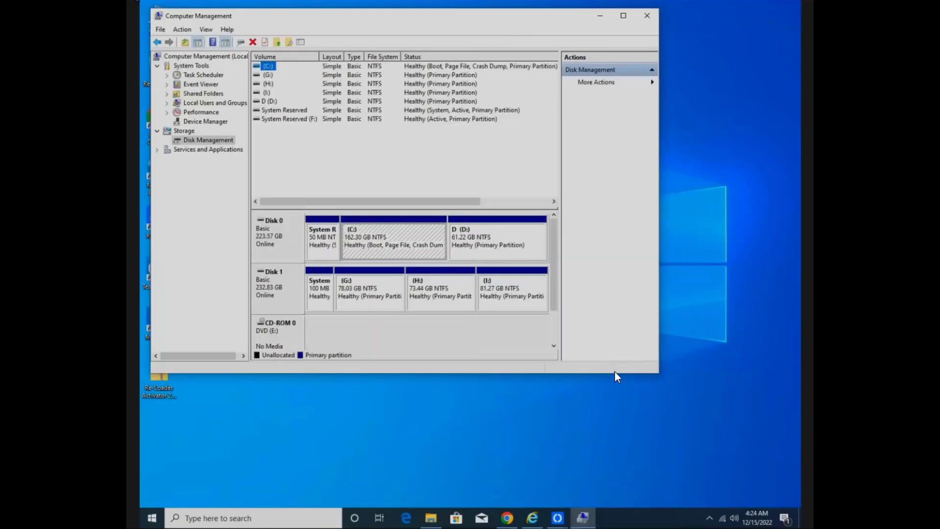